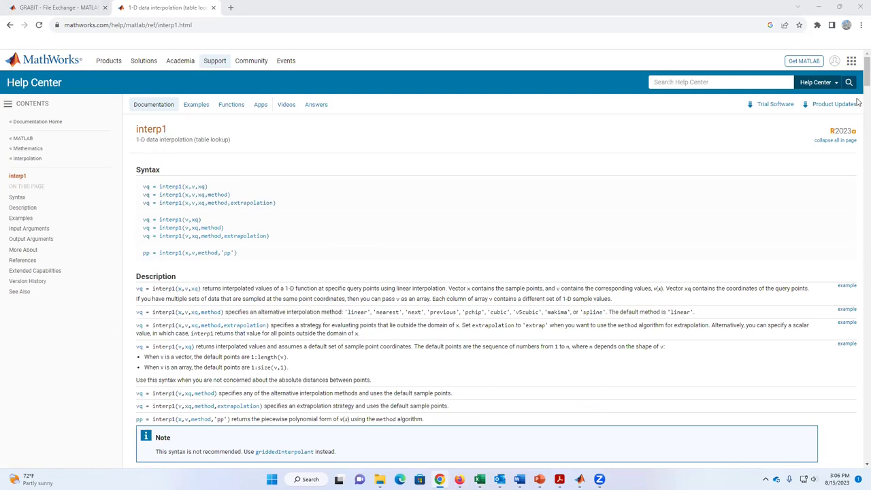
Scroll through the interp1 reference, then go back to the GRABIT File Exchange page.
scroll(859, 109, down, 15)
drag(859, 170, 859, 354)
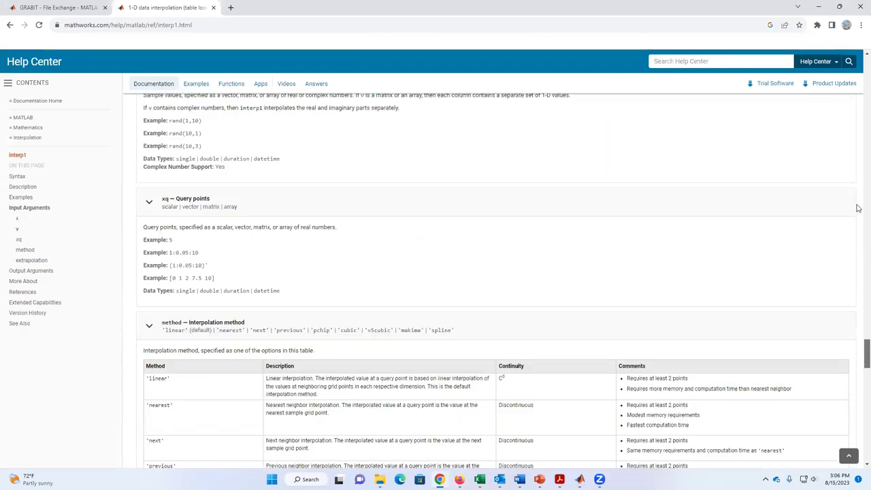
drag(859, 227, 859, 59)
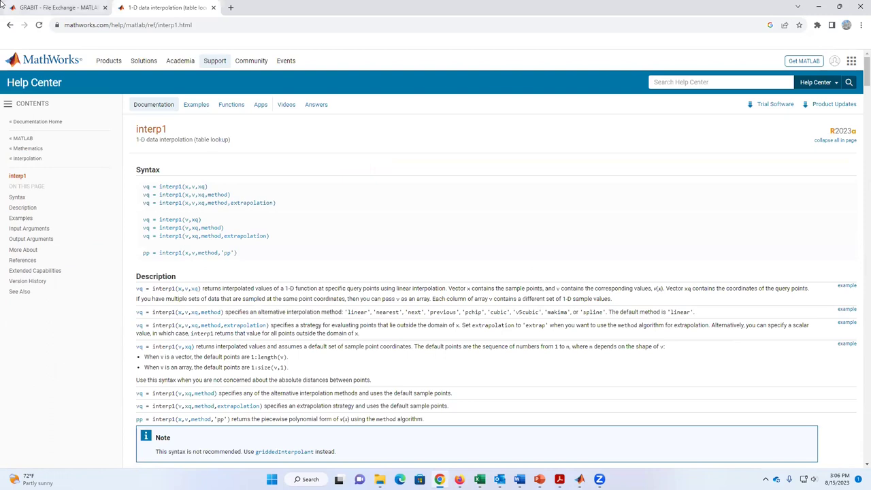
click(41, 7)
drag(859, 79, 860, 51)
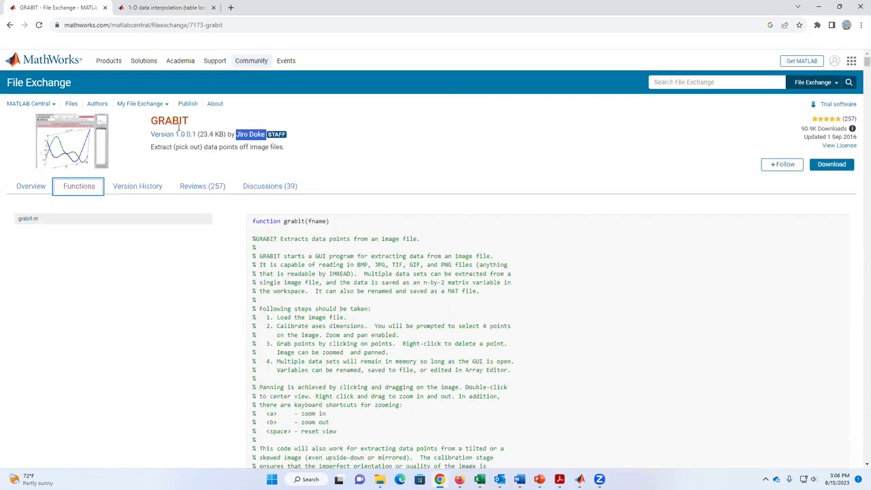
Review the GRABIT Overview and Functions tabs, then switch to MATLAB showing grabit.m.
click(34, 188)
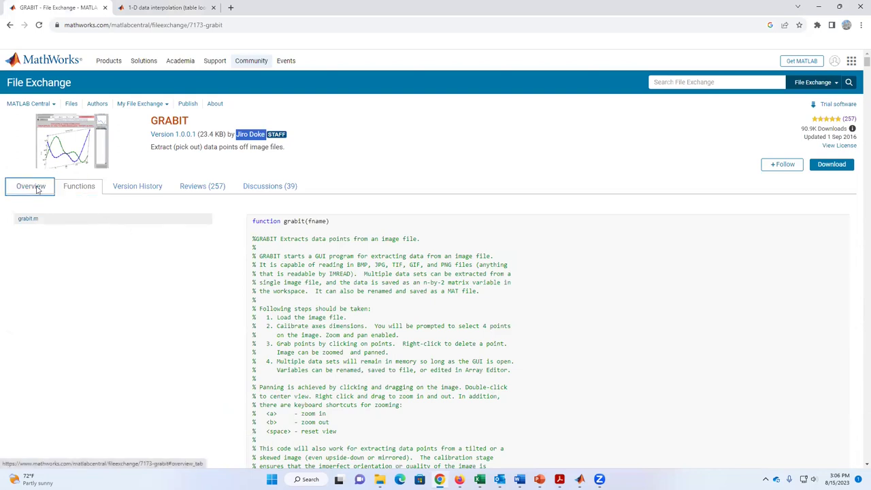
click(93, 194)
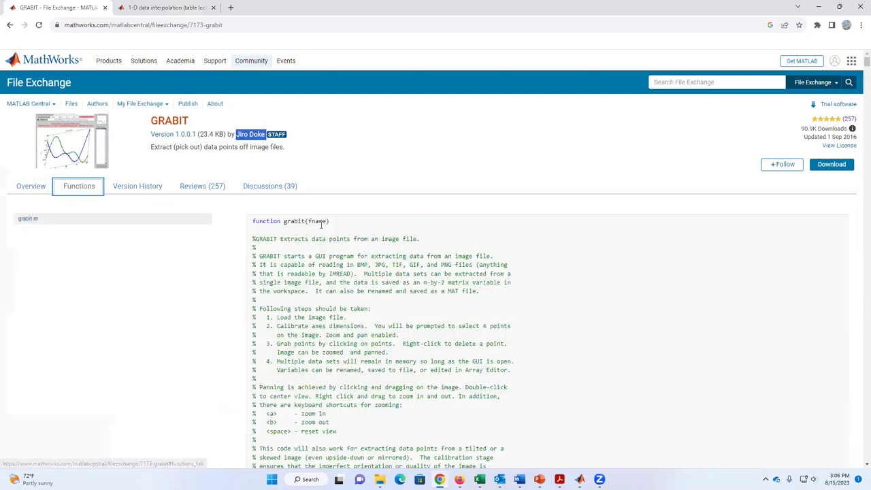
drag(859, 71, 859, 416)
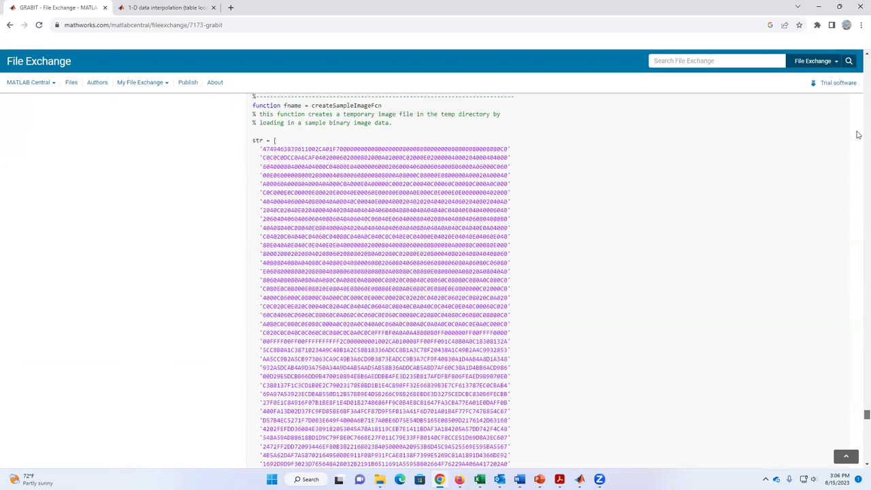
key(Home)
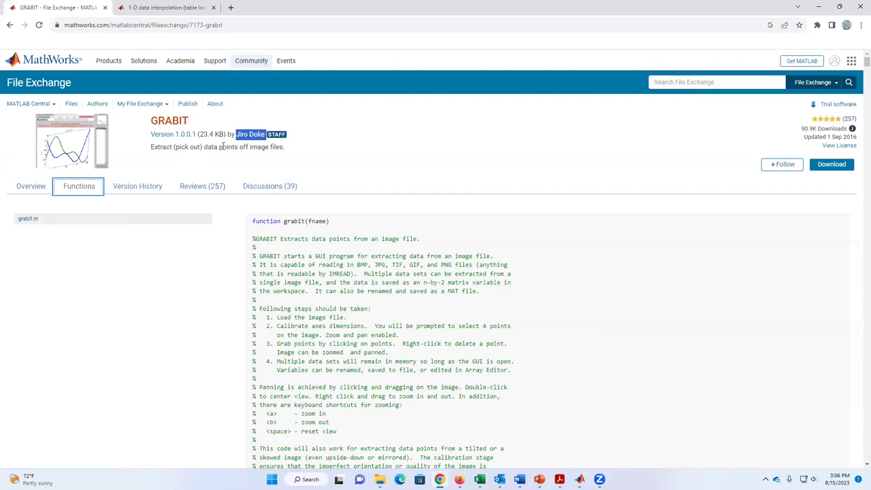
click(336, 161)
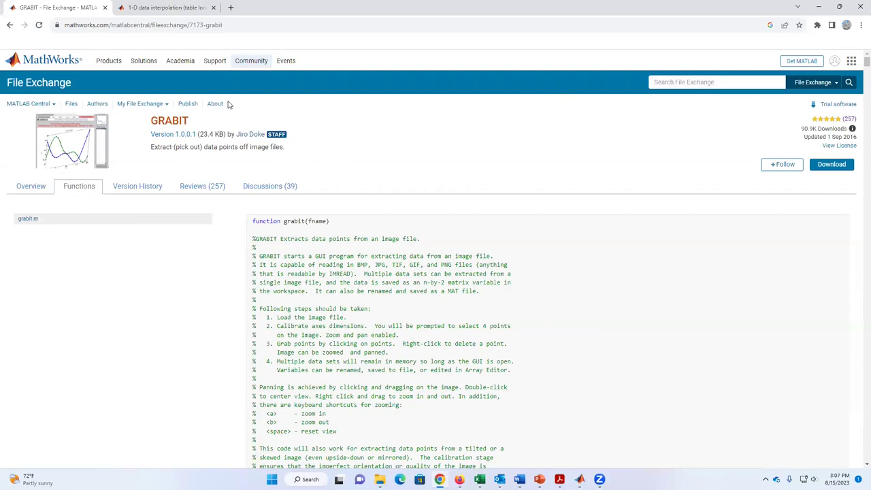
key(alt+Tab)
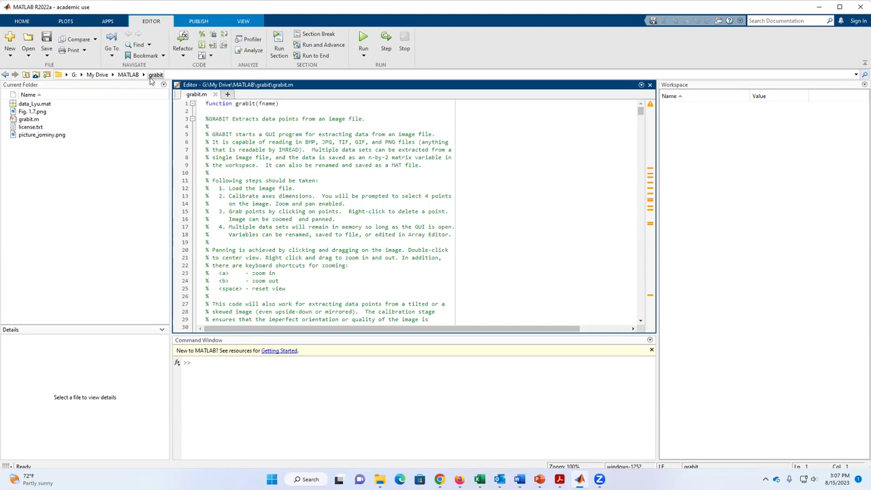
Preview grabit.m and Fig. 1.7.png in Current Folder, then run grabit from the editor.
click(28, 120)
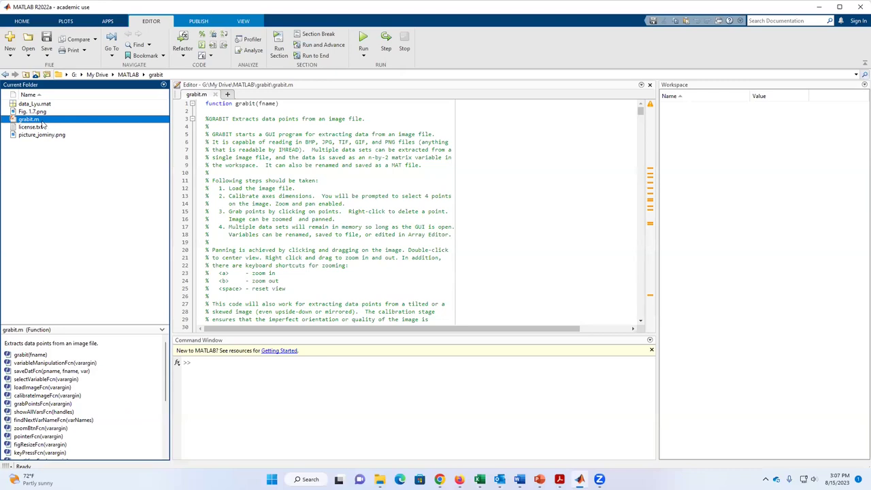
mouse_move(640, 111)
mouse_down()
mouse_move(649, 229)
mouse_move(641, 108)
mouse_up()
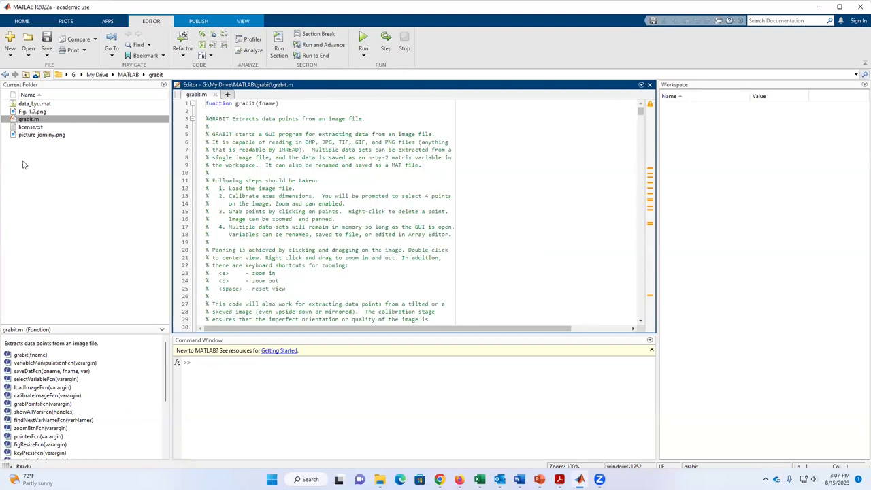
click(30, 112)
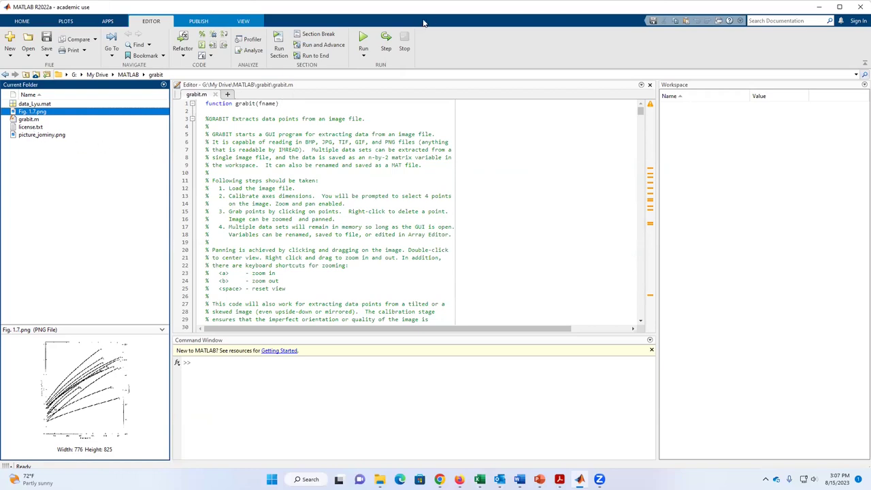
click(334, 96)
click(363, 42)
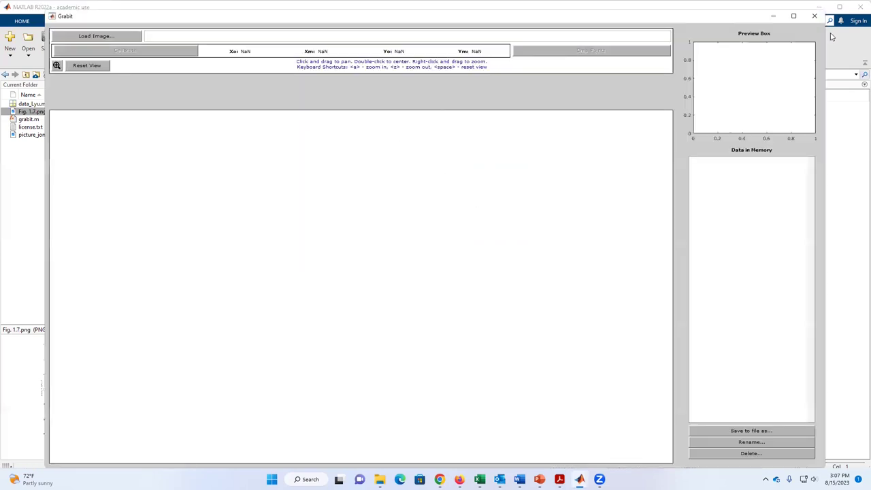
Maximize the Grabit window and load the Fig. 1.7 image through Load Image.
click(794, 15)
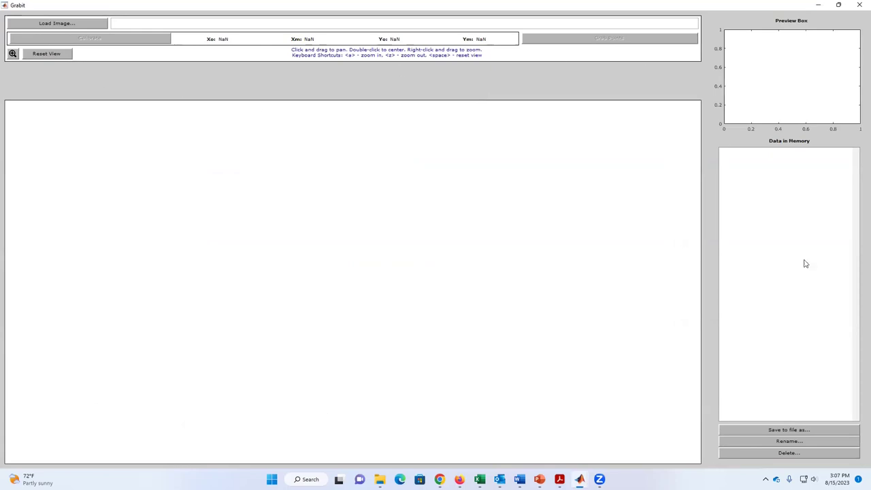
click(51, 27)
click(106, 98)
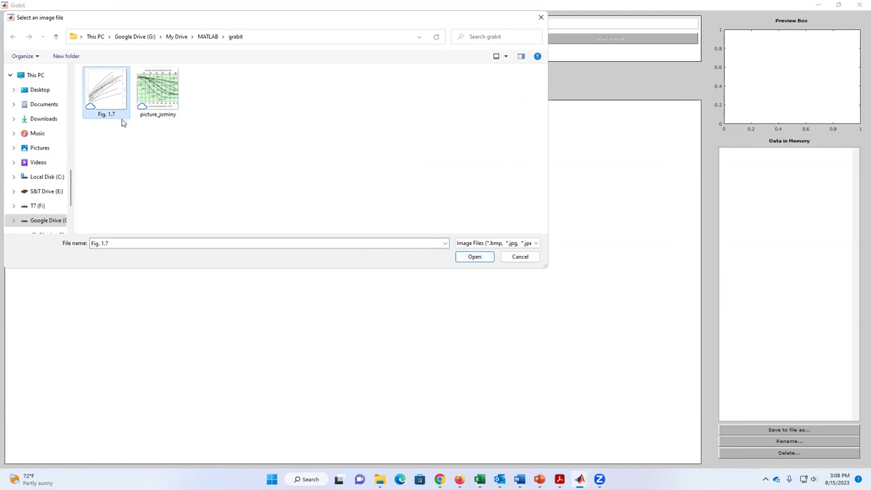
click(483, 257)
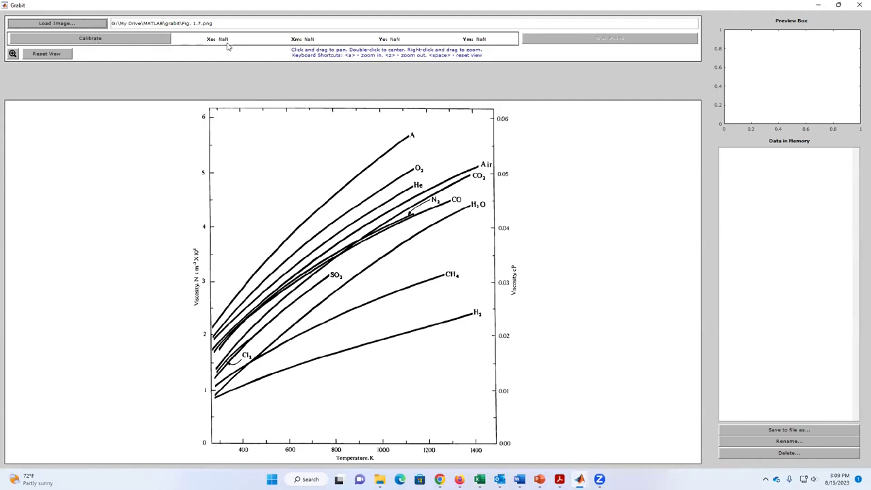
Start calibration and mark the x-axis origin at the 400 tick with value 400.
click(101, 40)
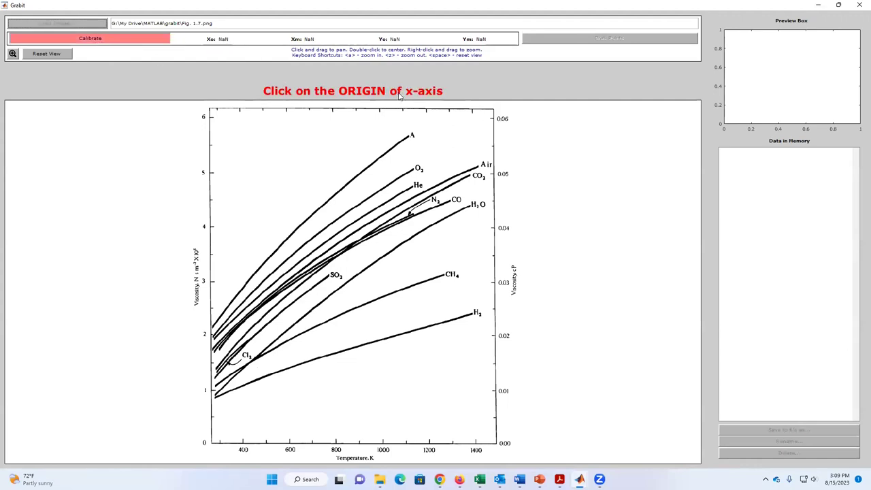
click(244, 442)
drag(244, 443, 244, 443)
click(243, 441)
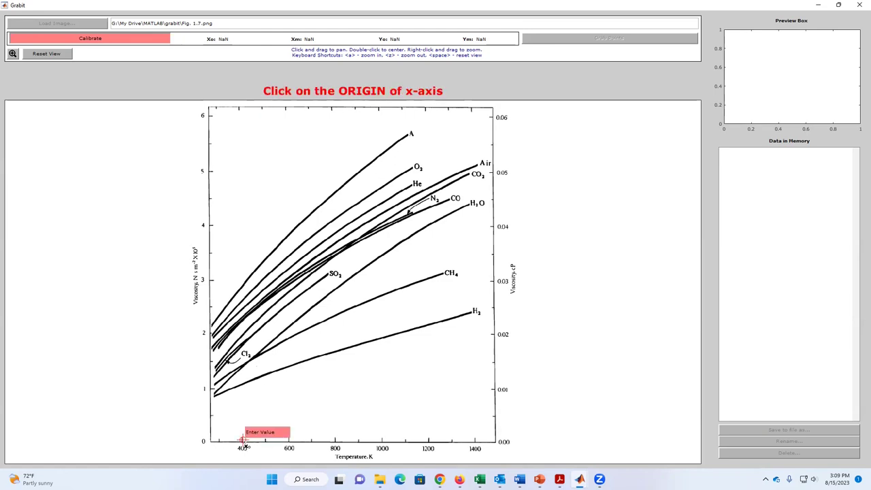
click(243, 441)
click(242, 440)
click(243, 441)
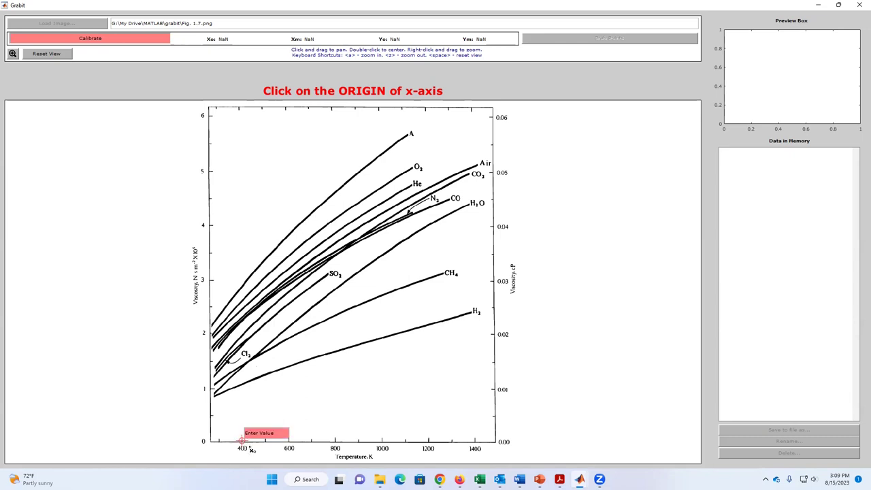
click(272, 433)
text(40)
key(Return)
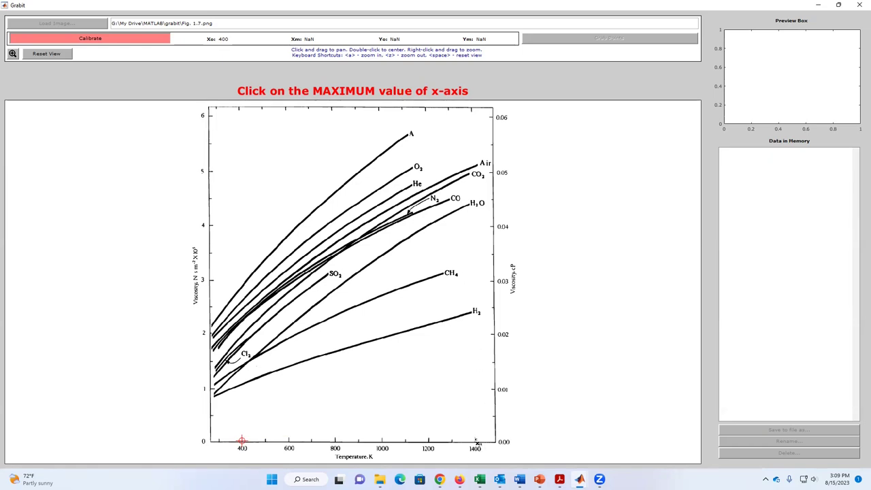
Mark the x-axis maximum at the 1400 tick with value 1400.
click(476, 441)
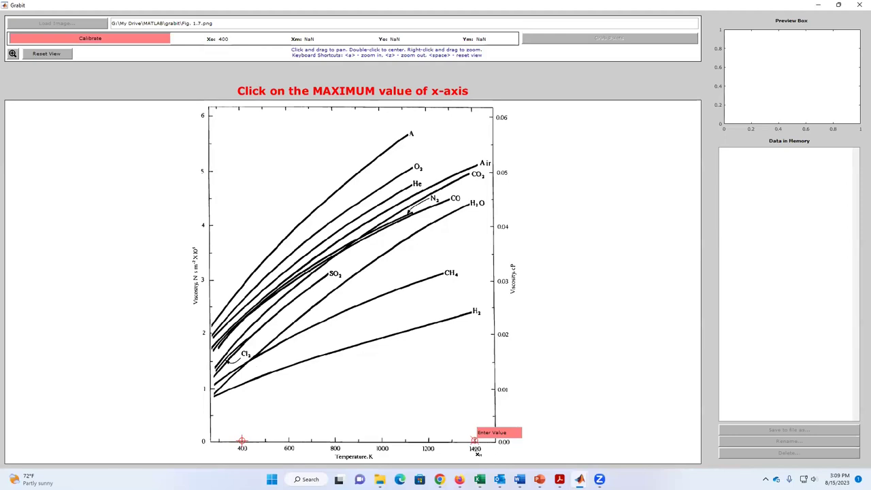
drag(509, 432, 479, 432)
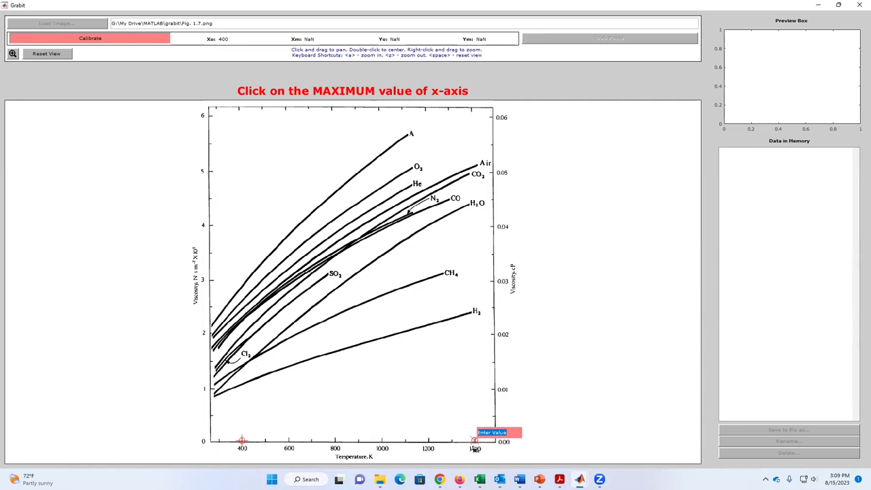
text(1400)
key(Return)
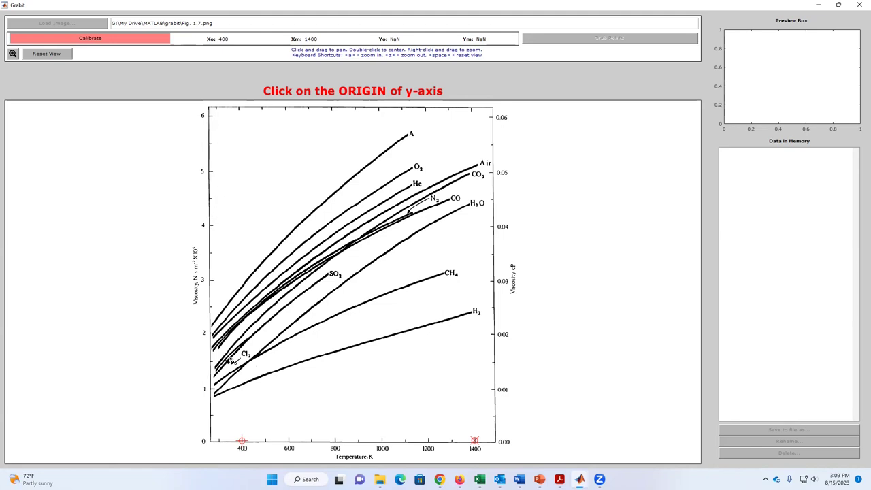
Calibrate the y-axis with origin 1 at the 1 tick and maximum 6.
click(214, 389)
text(1)
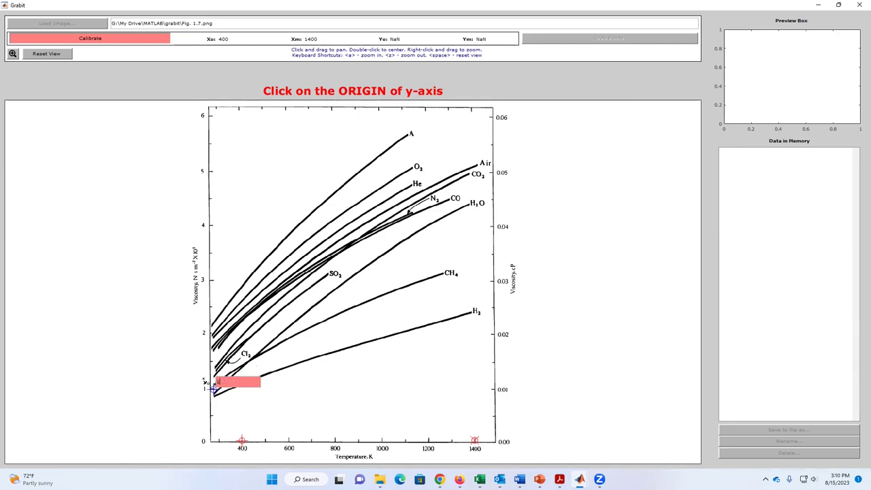
key(Return)
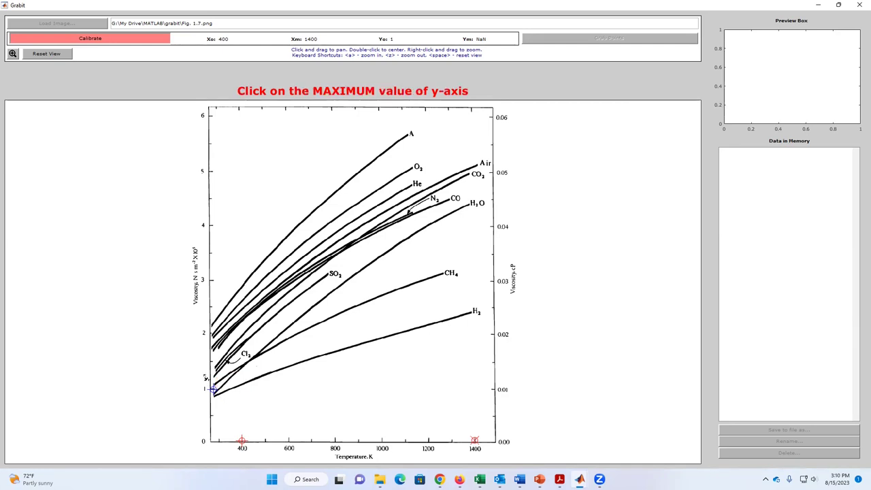
click(213, 117)
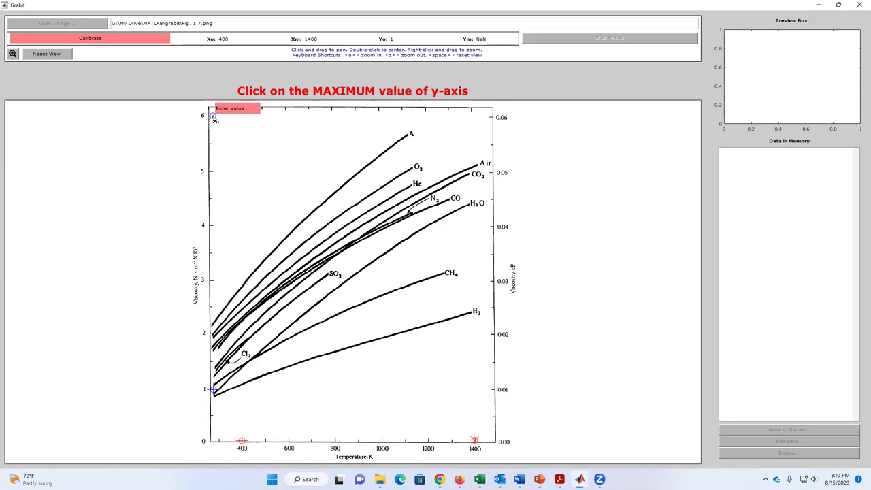
drag(247, 108, 207, 108)
text(6)
key(Return)
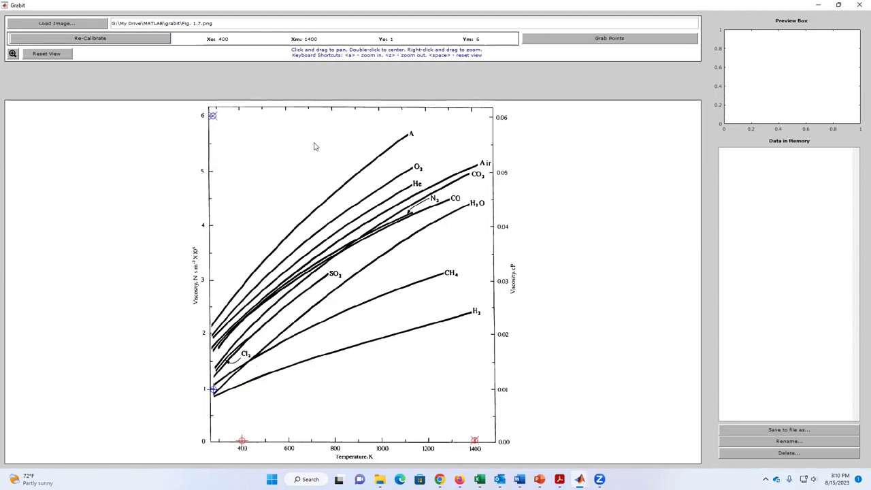
click(13, 55)
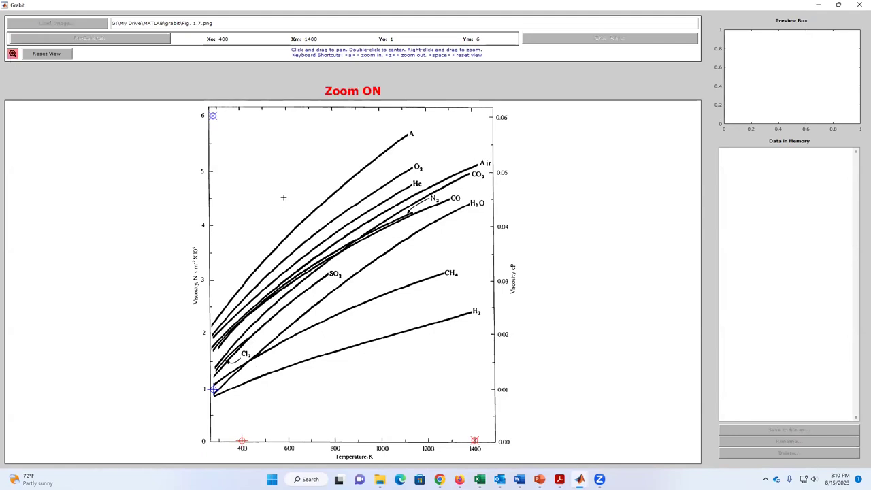
scroll(284, 197, up, 3)
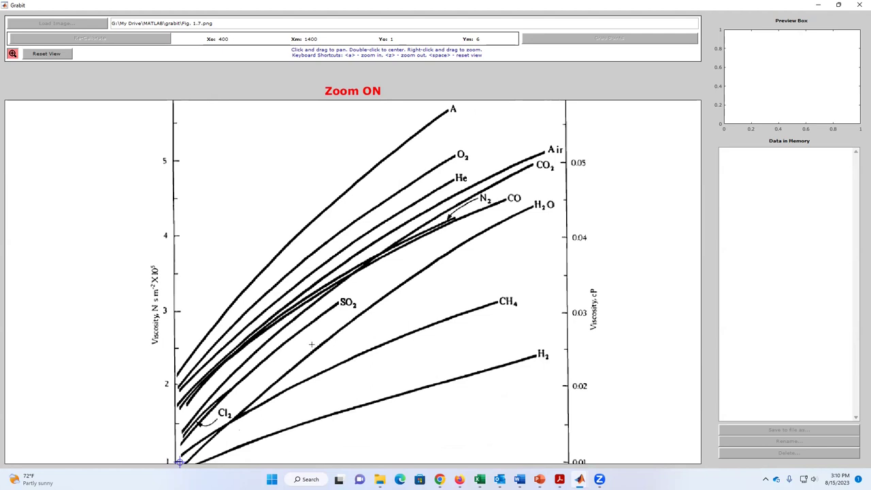
scroll(311, 345, down, 1)
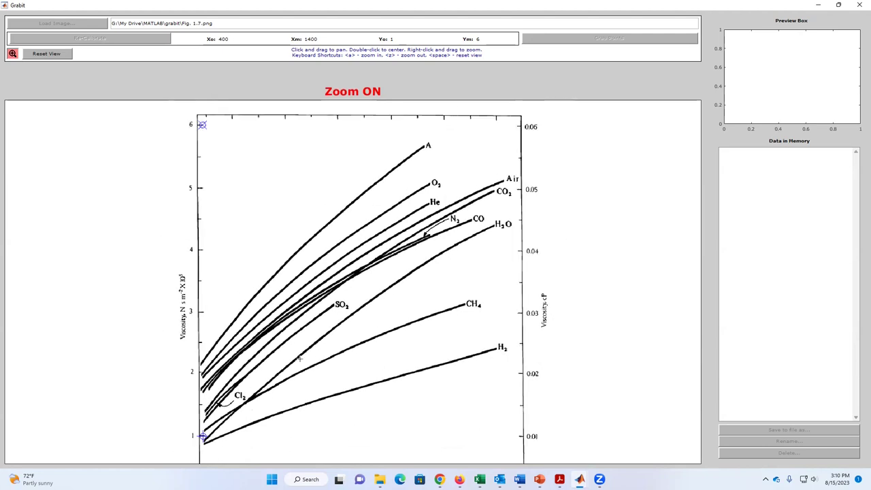
scroll(299, 358, down, 1)
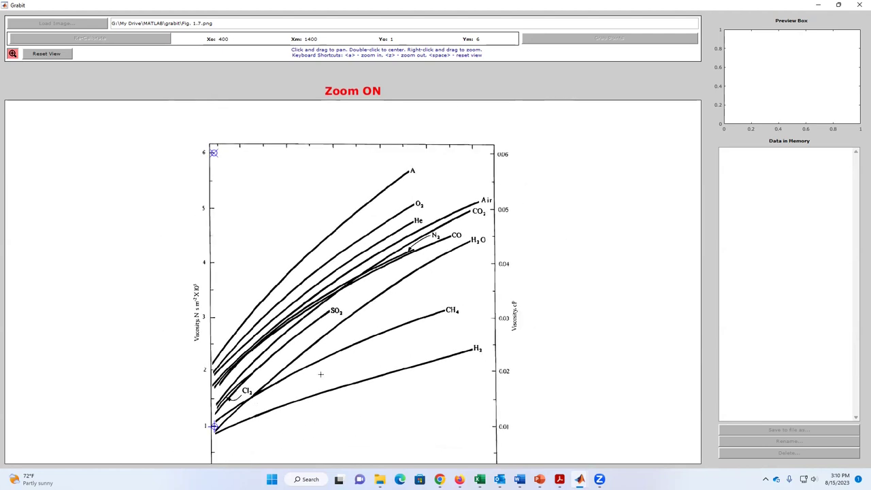
click(57, 56)
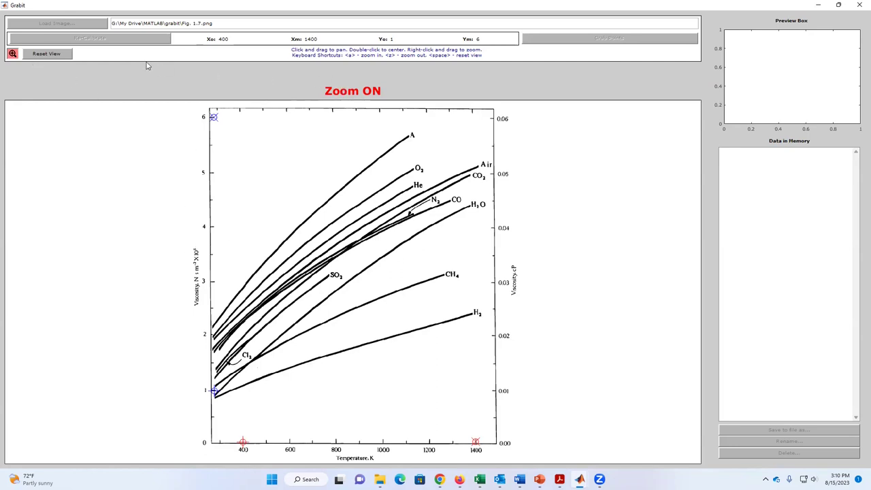
click(12, 55)
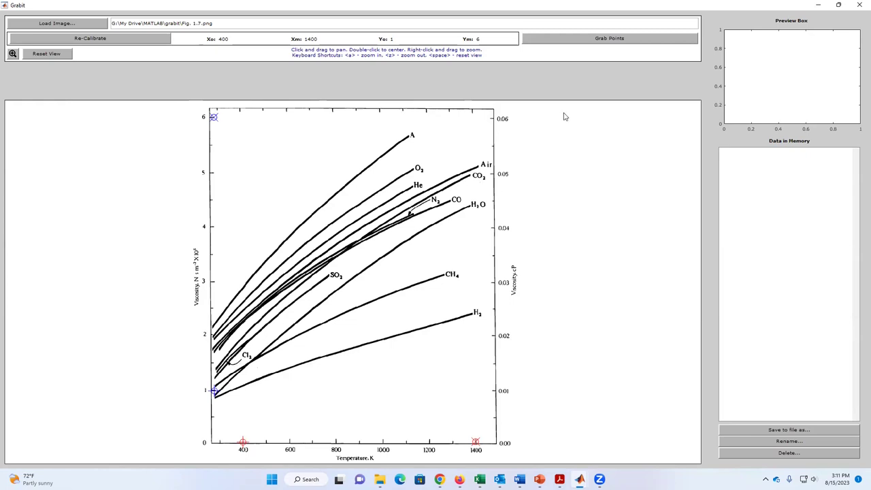
click(612, 39)
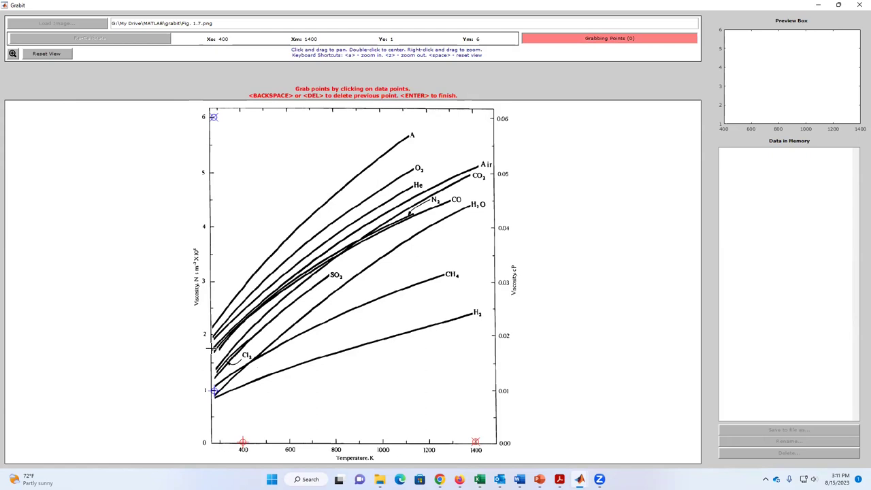
Grab the first 12 points along the Air curve, deleting one stray off-curve point.
click(217, 339)
click(223, 336)
click(232, 329)
click(240, 323)
click(250, 312)
click(255, 305)
click(264, 300)
click(271, 295)
click(281, 287)
click(289, 281)
click(300, 271)
click(310, 262)
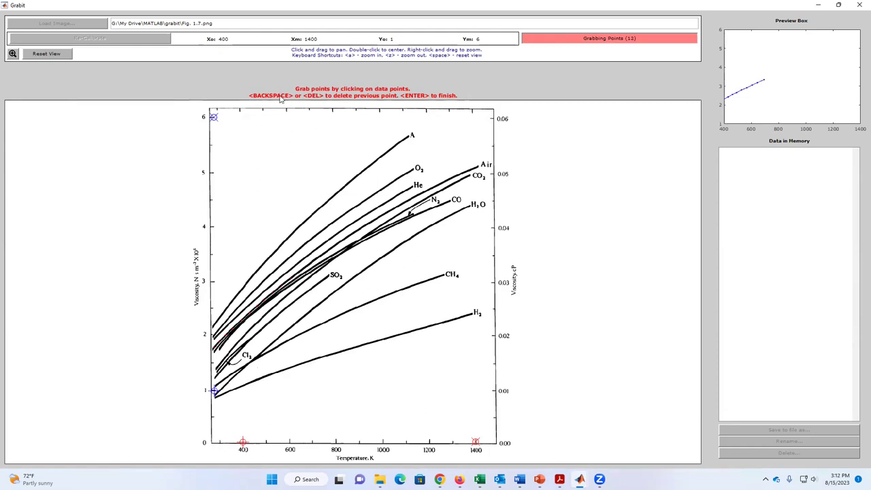
click(316, 99)
key(BackSpace)
Grab the remaining 17 Air curve points out to 1400 K and finish grabbing.
click(317, 257)
click(325, 252)
click(334, 247)
click(342, 241)
click(351, 235)
click(362, 228)
click(373, 221)
click(383, 215)
click(392, 209)
click(403, 203)
click(412, 197)
click(422, 191)
click(443, 180)
click(453, 175)
click(464, 170)
click(475, 166)
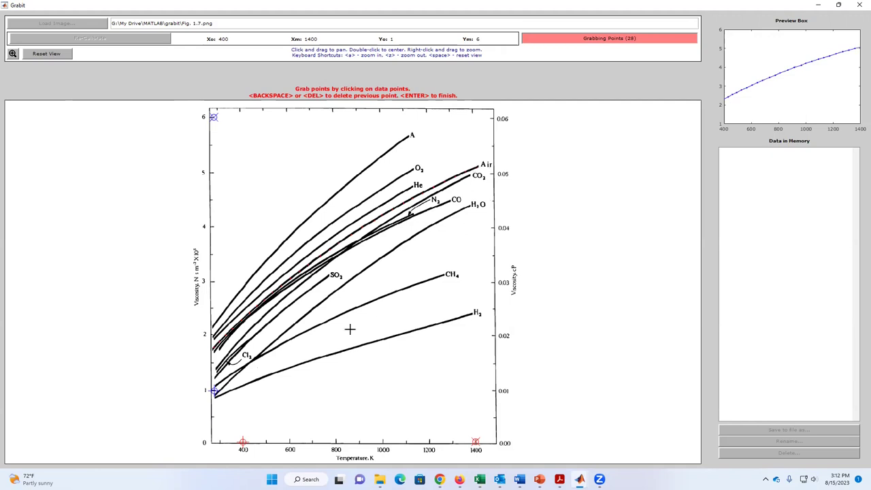
click(485, 166)
key(Return)
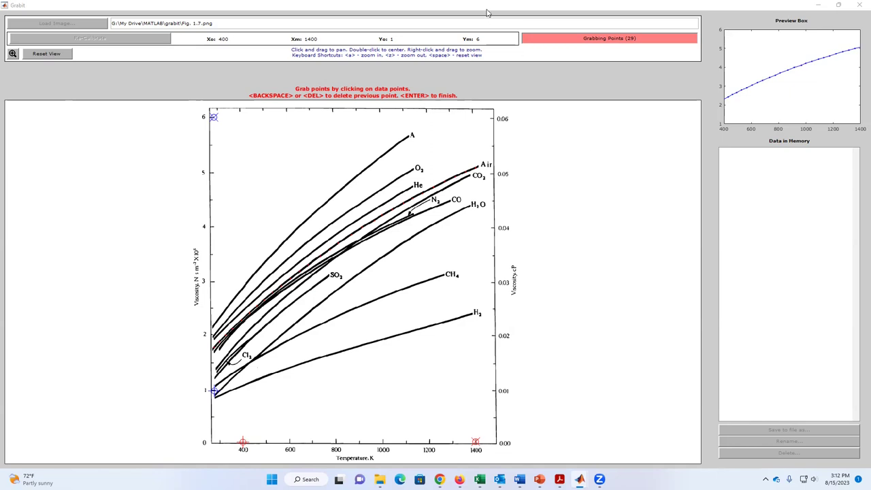
key(Return)
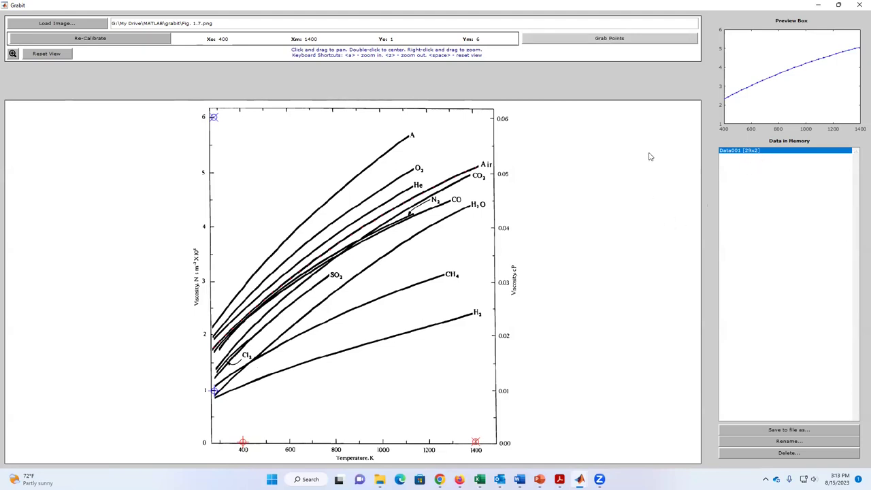
Close the Grabit window so Data001 (29x2 double) shows in the workspace.
click(859, 5)
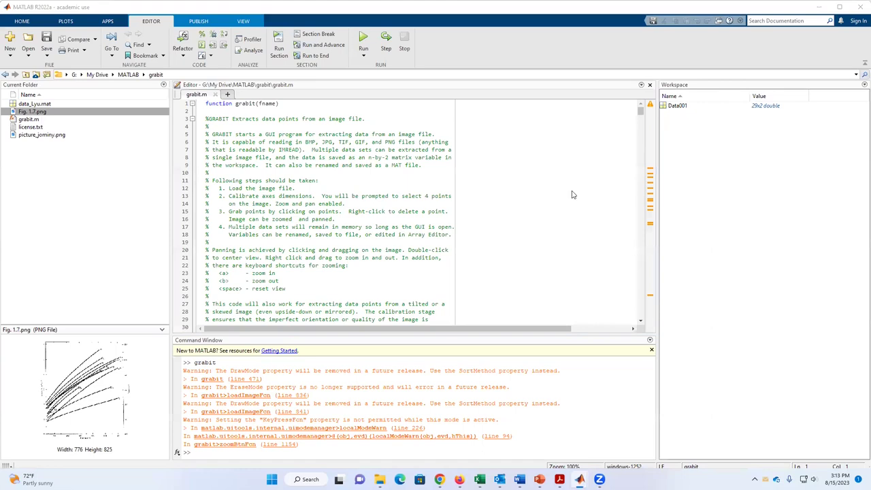
Open Data001 in the Variables editor and select its two columns in turn.
double_click(677, 106)
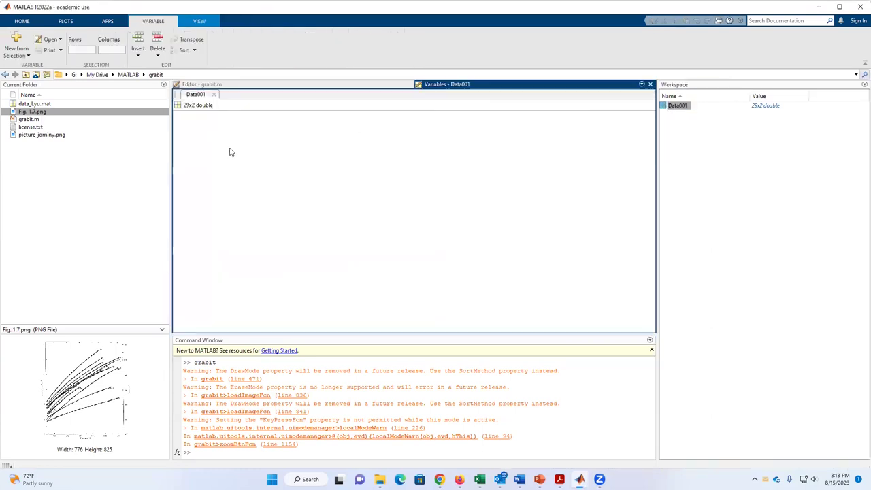
click(197, 117)
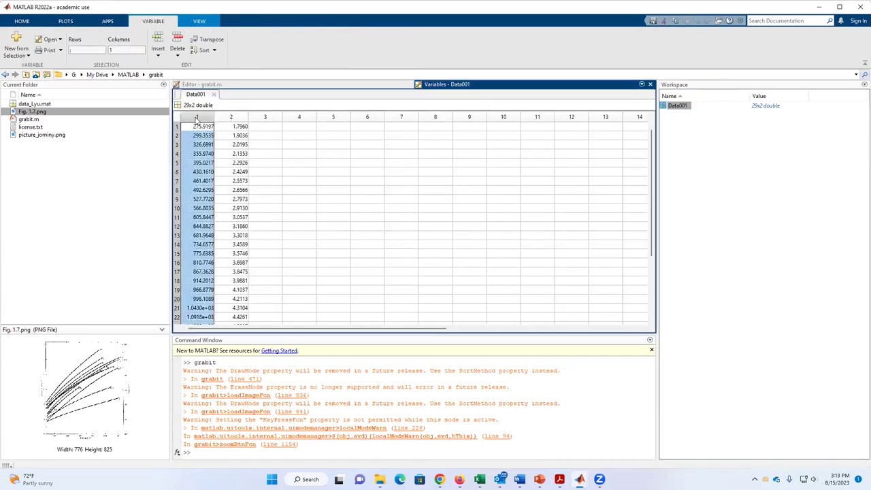
click(226, 121)
click(202, 119)
click(237, 120)
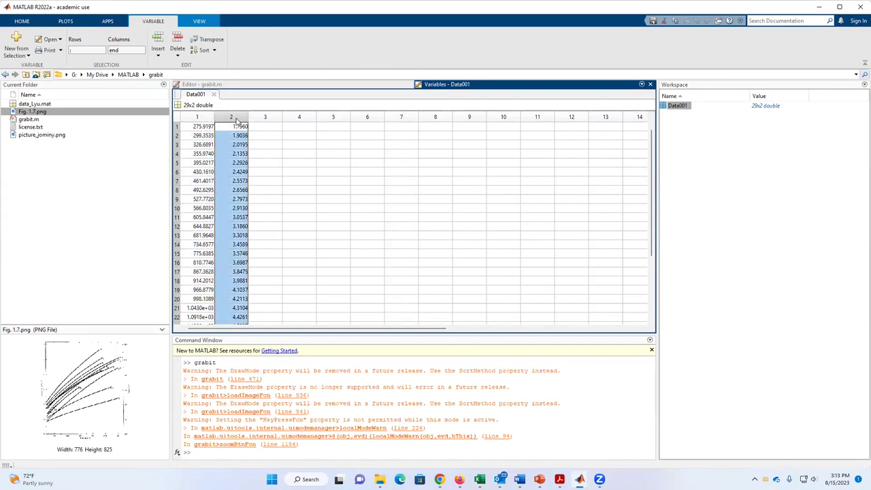
click(198, 120)
click(220, 120)
click(199, 119)
click(221, 120)
click(199, 120)
click(222, 120)
click(205, 120)
click(221, 120)
Focus the Command Window and glance at the Plots tab before returning Home.
click(245, 457)
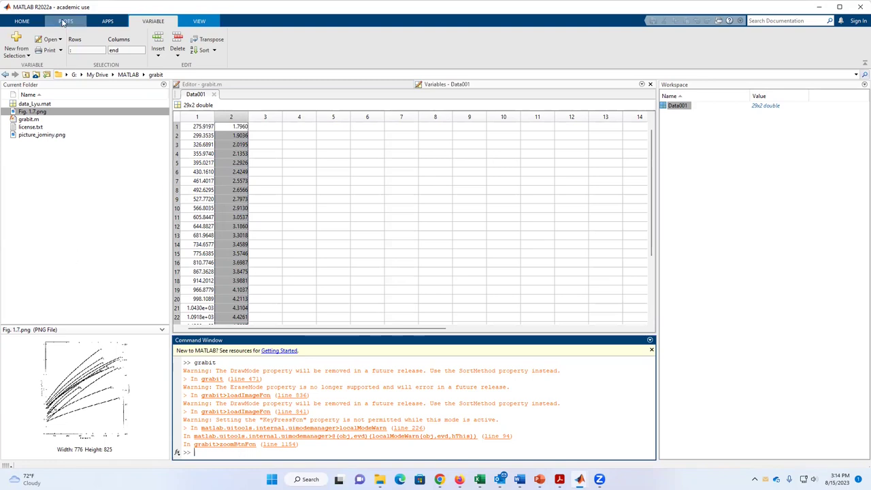
click(65, 21)
click(22, 21)
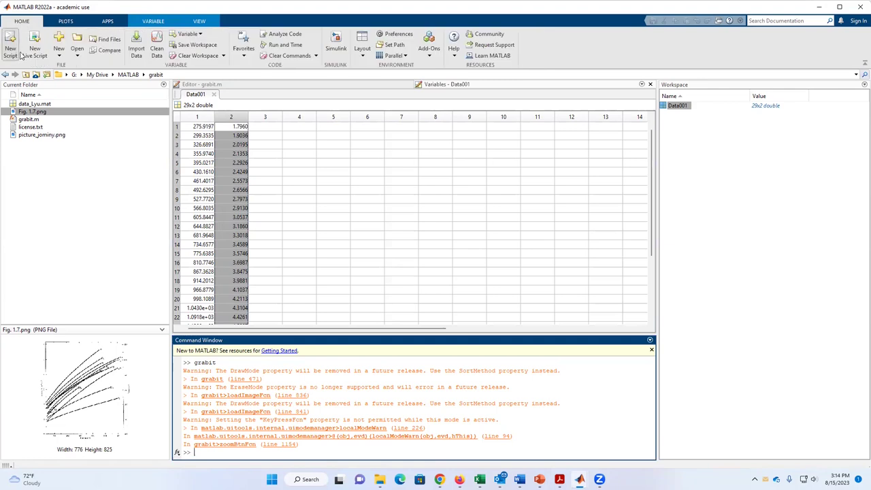